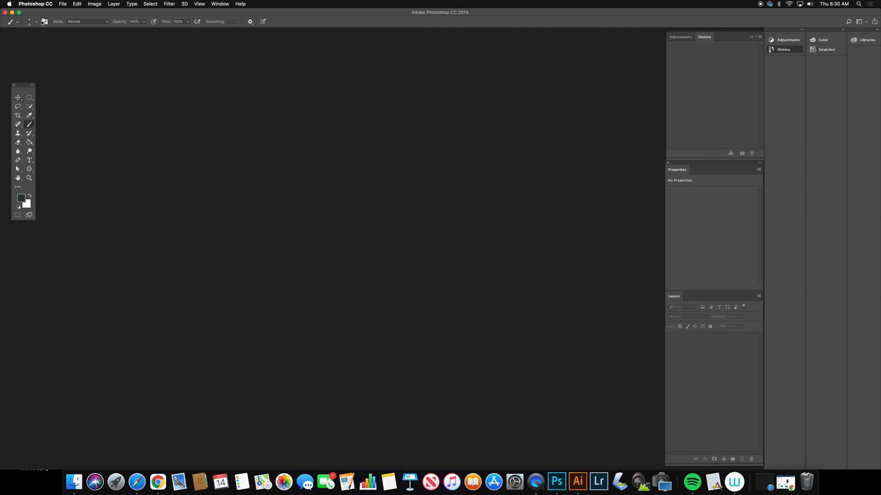
# Open the image Making Selections.jpg from the Desktop folder
pyautogui.click(62, 5)
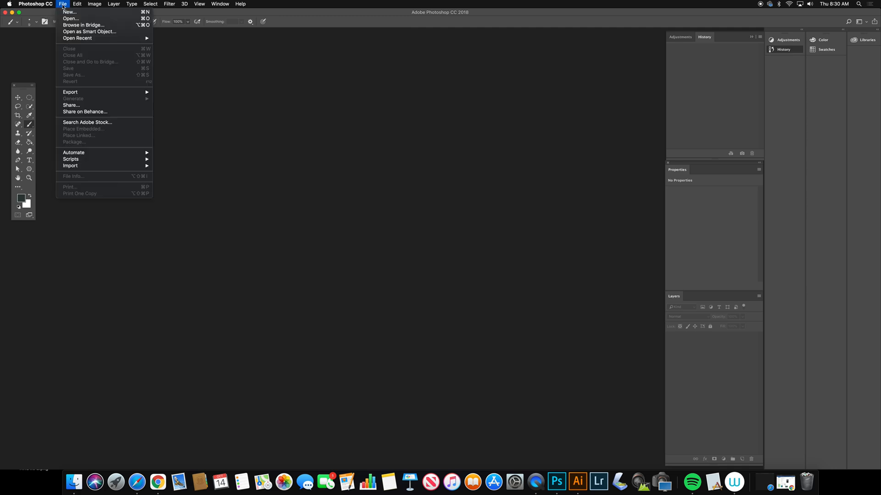
pyautogui.click(72, 19)
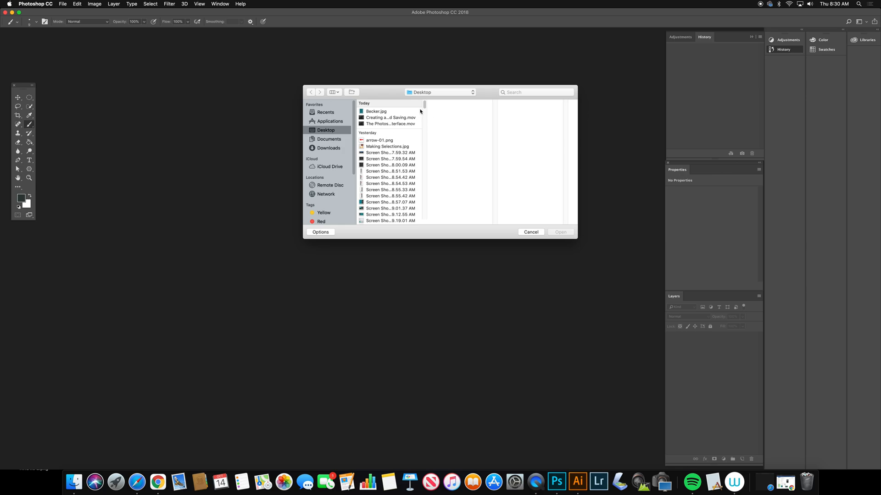
pyautogui.click(379, 147)
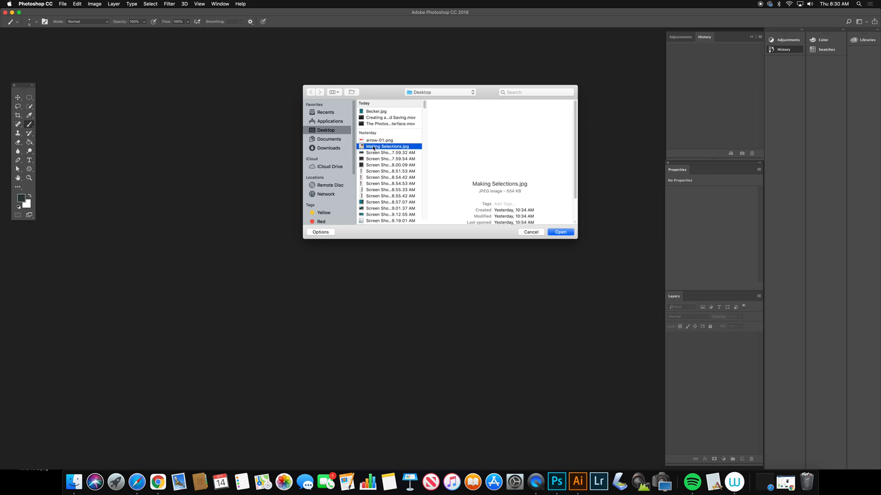
pyautogui.click(553, 229)
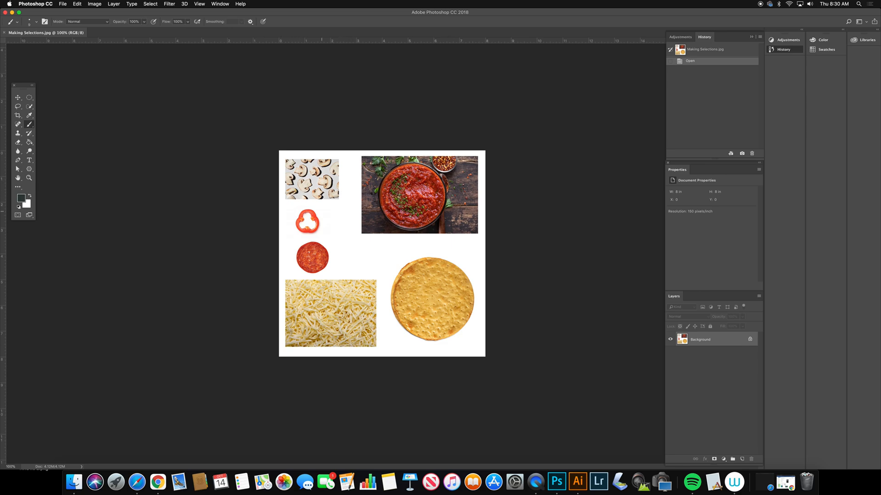
# Move the floating toolbox closer to the image and activate the Elliptical Marquee Tool
pyautogui.moveTo(26, 86); pyautogui.dragTo(157, 126)
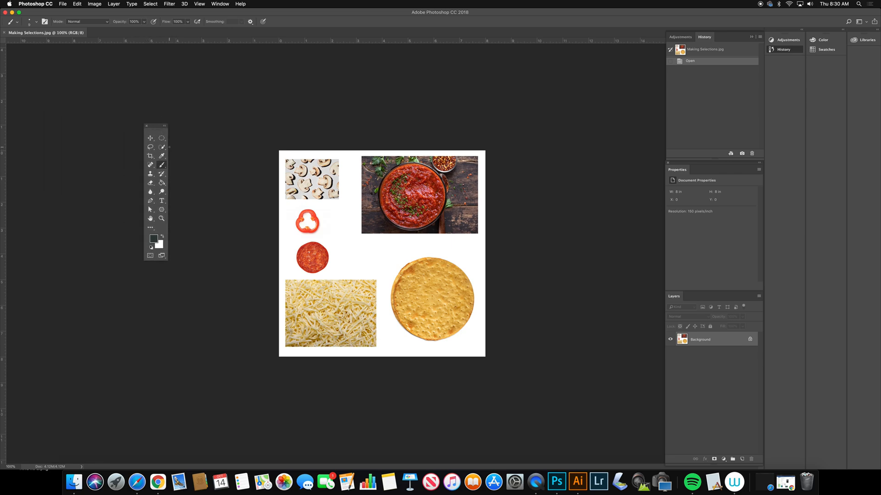
pyautogui.click(162, 140)
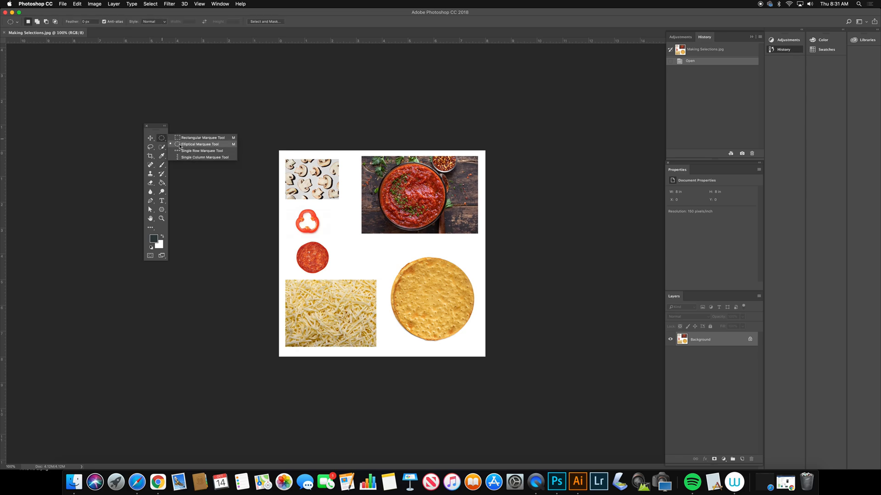
pyautogui.click(195, 138)
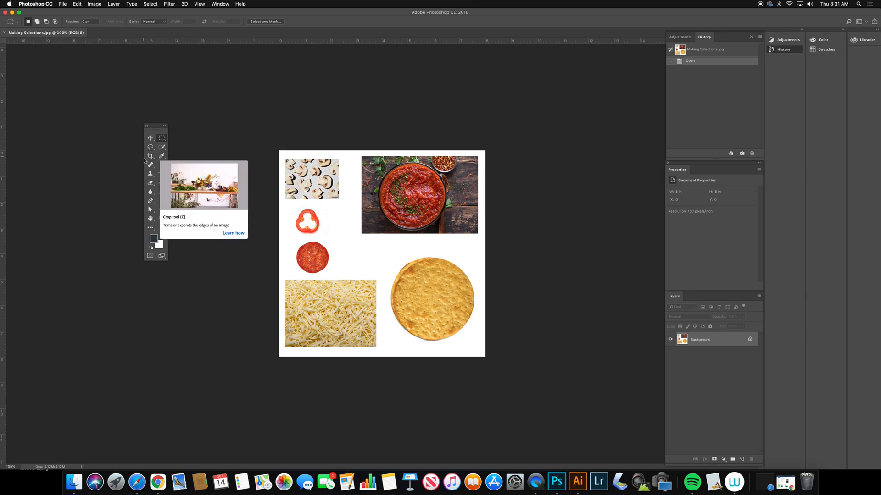
pyautogui.click(163, 141)
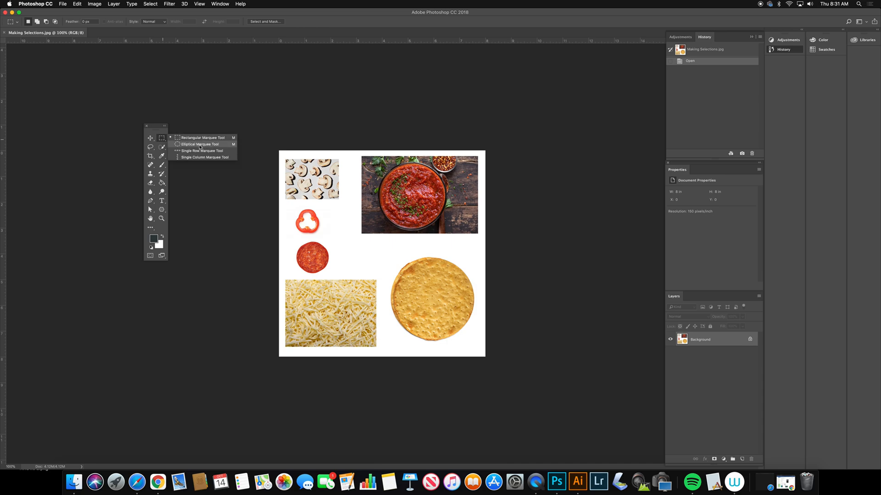
pyautogui.click(178, 145)
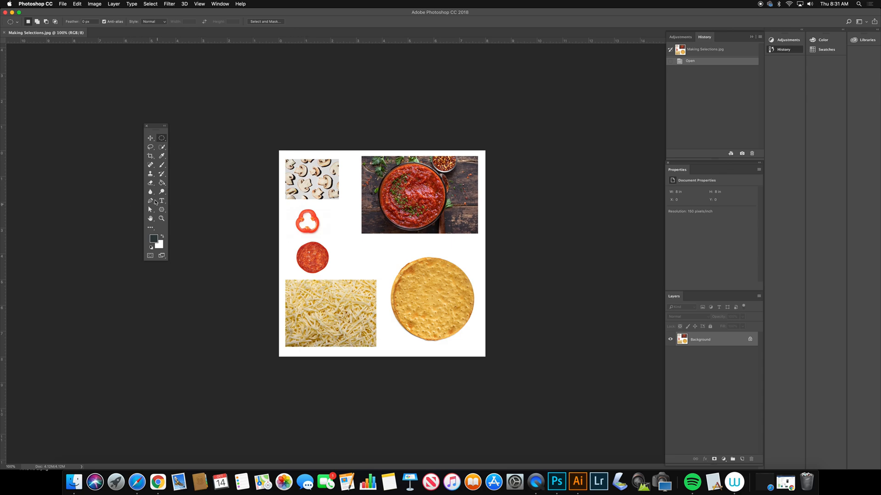
# Create a new document named pizza, 8 by 8 inches at 150 pixels/inch, RGB color with a white background
pyautogui.click(63, 4)
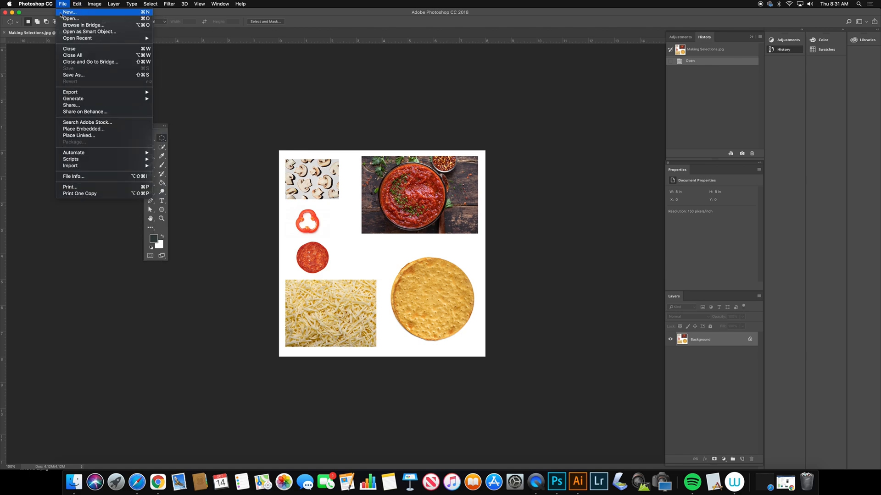
pyautogui.click(64, 13)
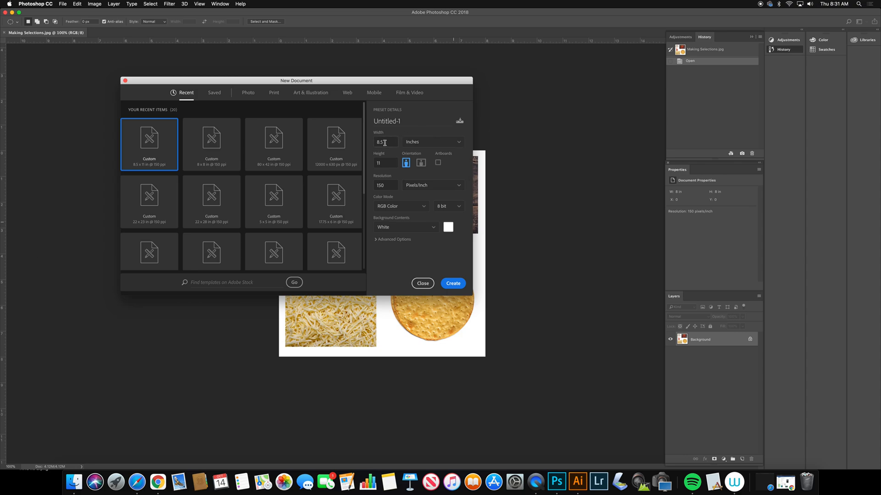
pyautogui.click(382, 121)
pyautogui.write('pizza')
pyautogui.click(380, 140)
pyautogui.write('8')
pyautogui.click(380, 164)
pyautogui.click(453, 284)
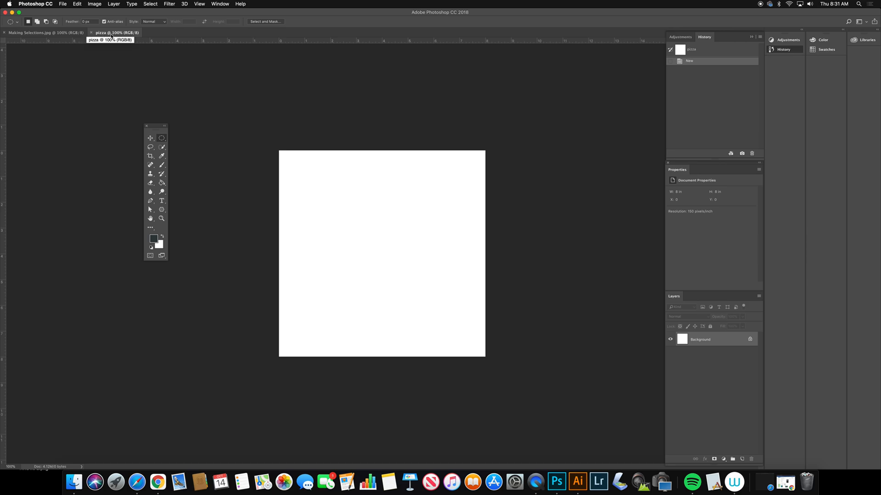
# In Making Selections.jpg, select a circular area about 2.31 in across within the shredded cheese photo
pyautogui.click(46, 33)
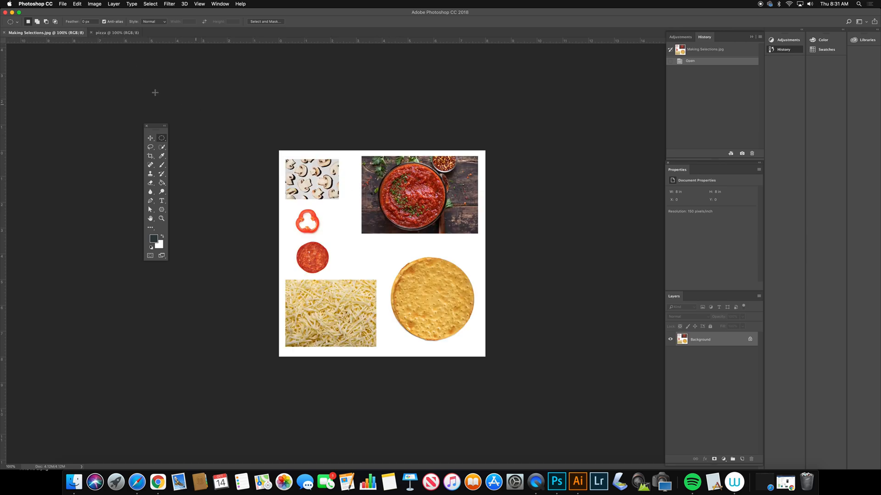
pyautogui.click(104, 33)
pyautogui.click(67, 33)
pyautogui.click(120, 35)
pyautogui.click(59, 35)
pyautogui.moveTo(303, 285); pyautogui.dragTo(364, 347)
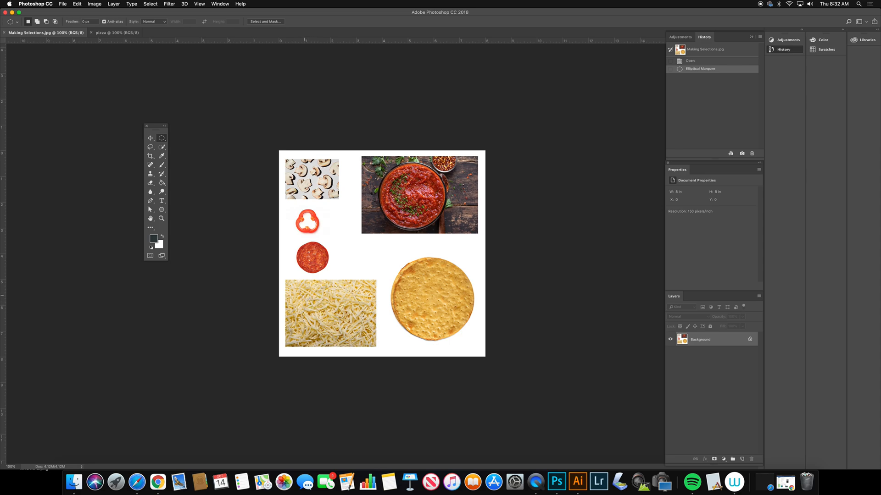
# Copy the selected cheese circle into the pizza document with the Move Tool and place it near the canvas's upper-right corner
pyautogui.click(151, 139)
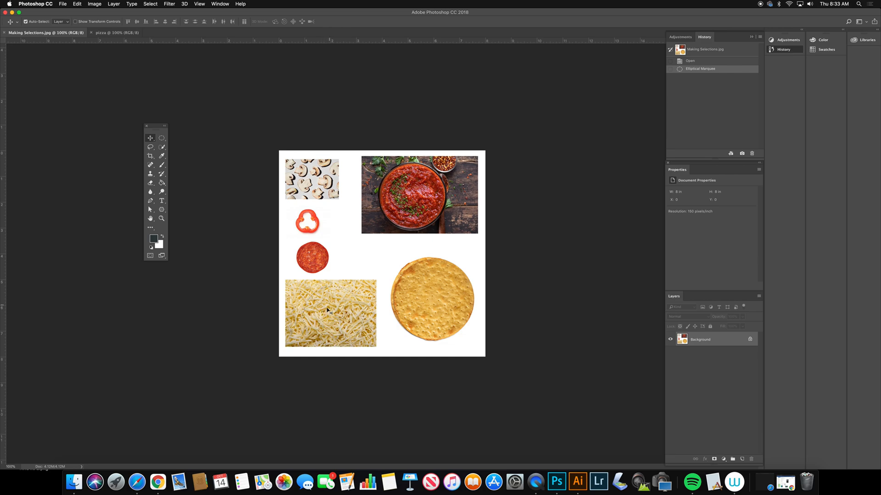
pyautogui.moveTo(330, 320); pyautogui.dragTo(111, 34)
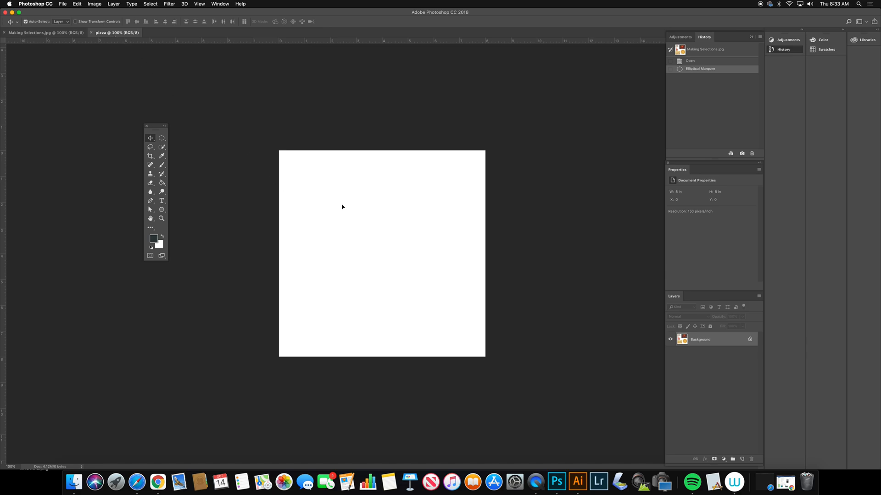
pyautogui.moveTo(384, 233); pyautogui.dragTo(384, 233)
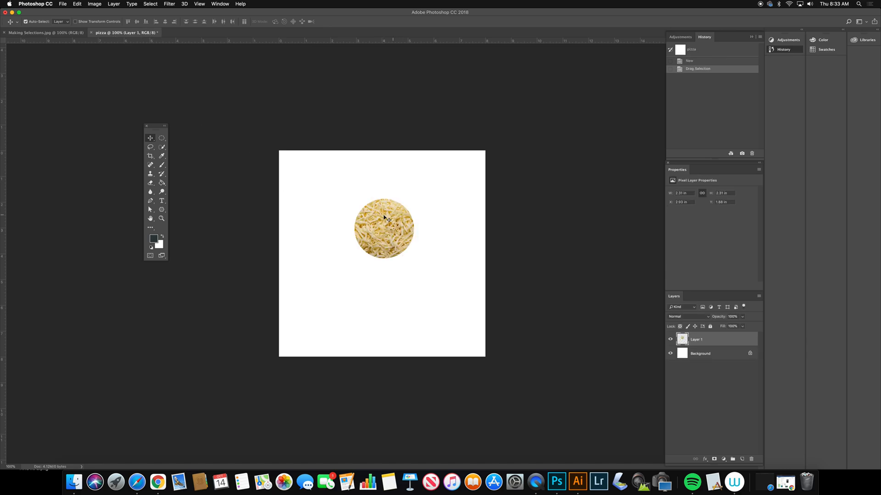
pyautogui.moveTo(381, 234); pyautogui.dragTo(432, 199)
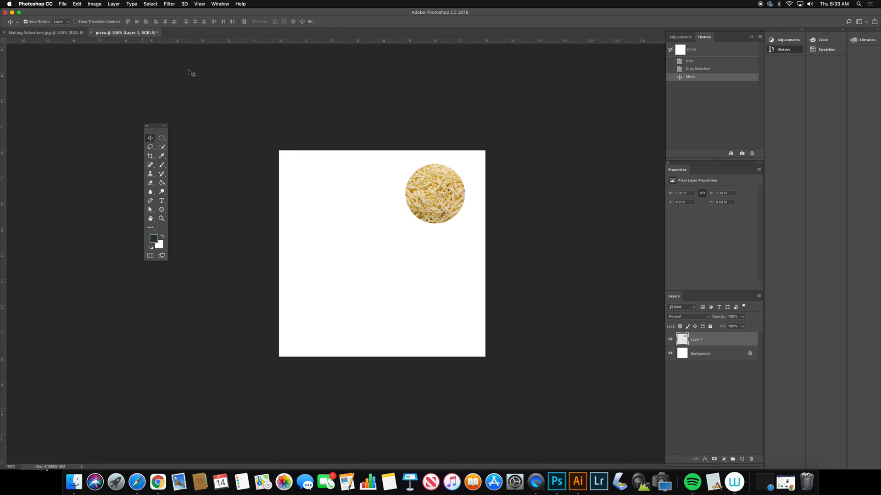
# Return to Making Selections.jpg and activate the Elliptical Marquee Tool
pyautogui.click(40, 32)
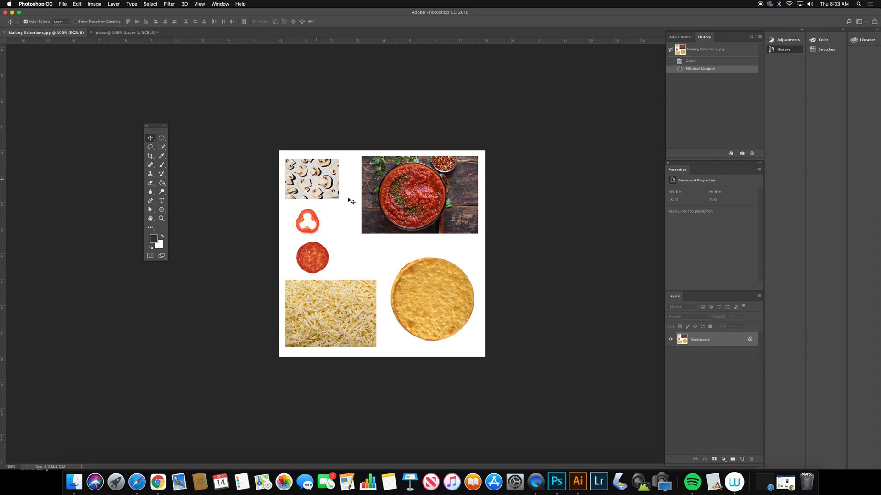
pyautogui.click(161, 138)
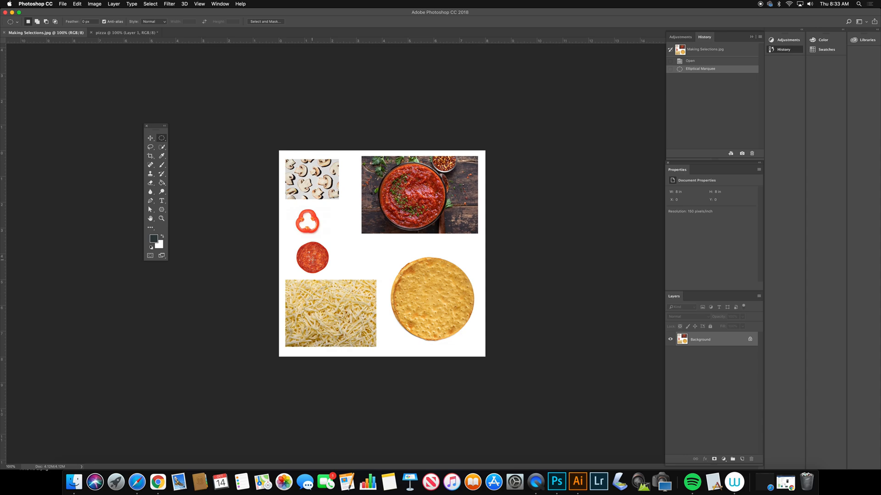
pyautogui.press('alt')
pyautogui.press('alt')
pyautogui.moveTo(312, 257); pyautogui.dragTo(346, 235)
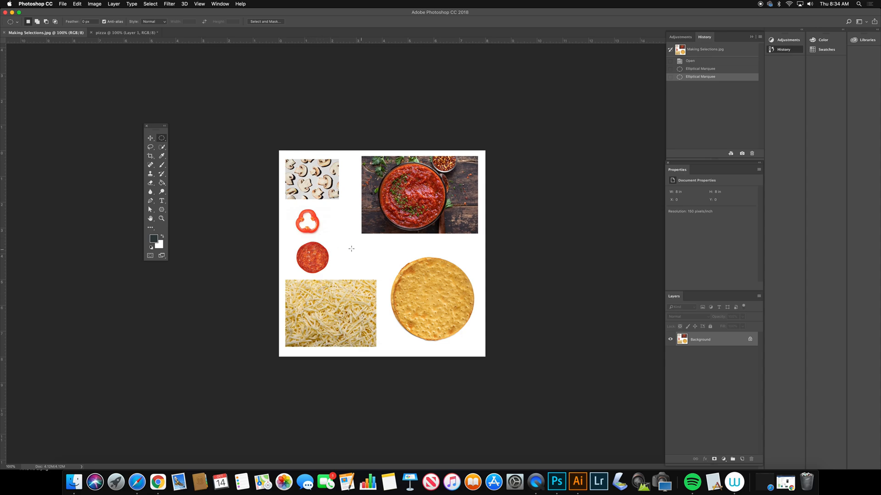
pyautogui.moveTo(337, 237); pyautogui.dragTo(366, 261)
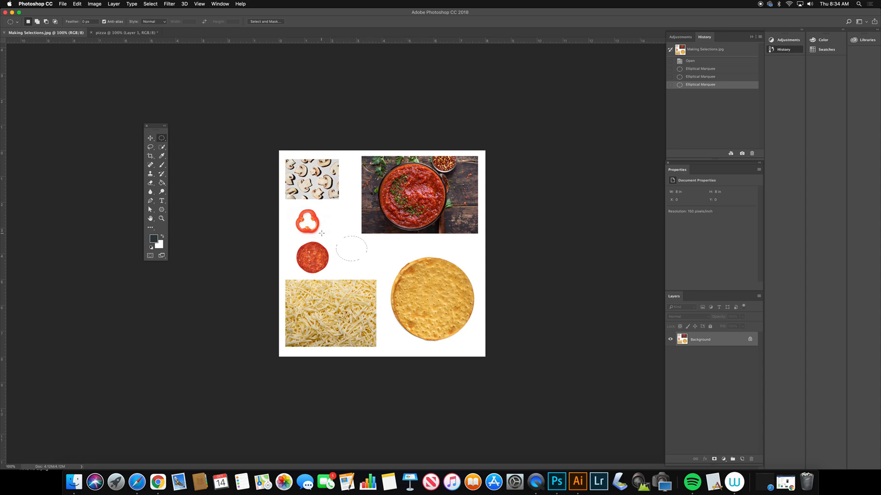
pyautogui.press('super+d')
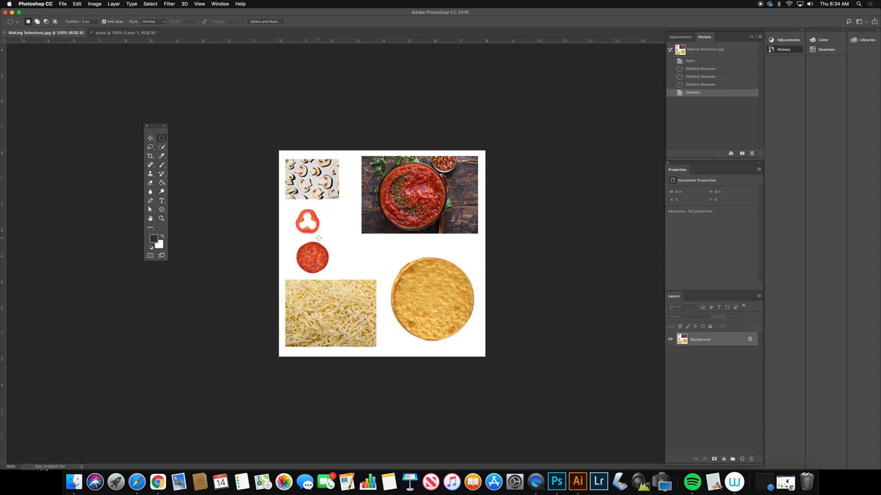
# Select the pepperoni slice with an ellipse about 1.23 by 1.18 in and copy it into the pizza document beside the cheese
pyautogui.moveTo(295, 239); pyautogui.dragTo(328, 272)
pyautogui.moveTo(328, 272); pyautogui.dragTo(329, 273)
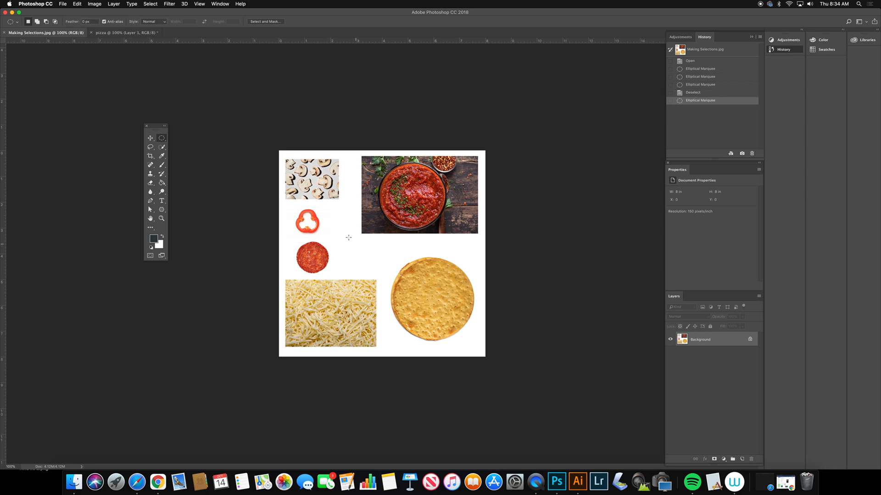
pyautogui.click(150, 138)
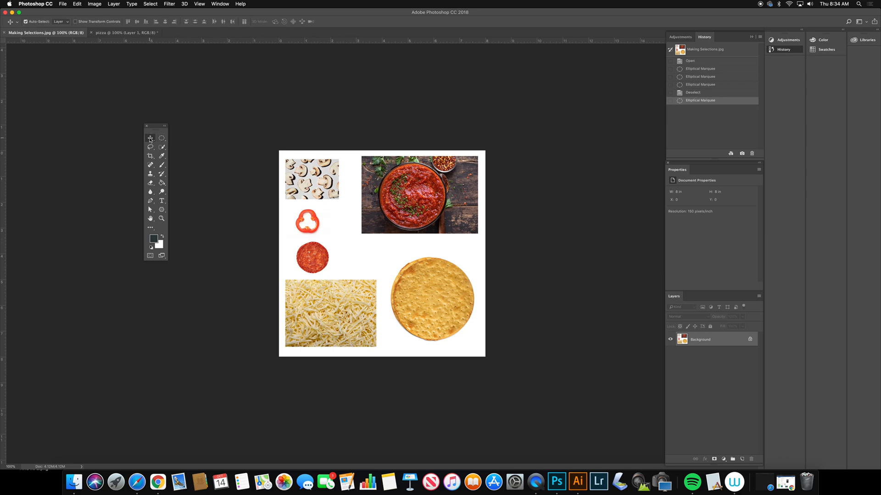
pyautogui.moveTo(310, 257); pyautogui.dragTo(119, 33)
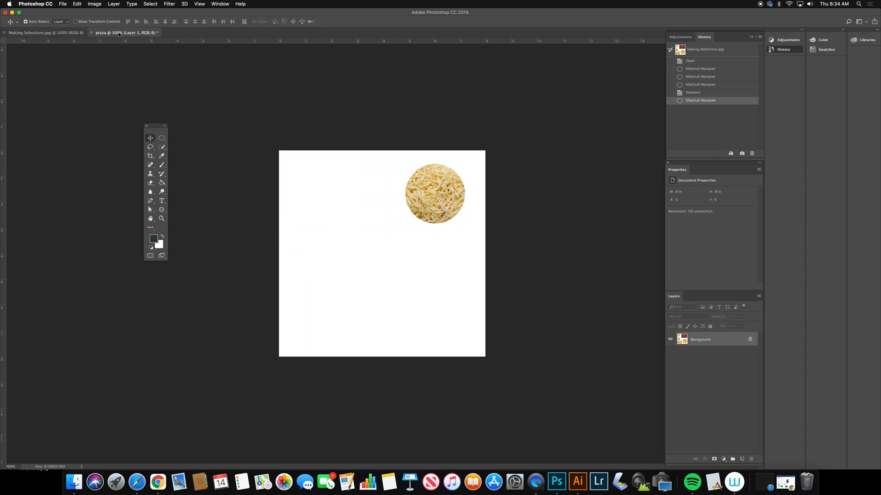
pyautogui.moveTo(314, 176); pyautogui.dragTo(352, 199)
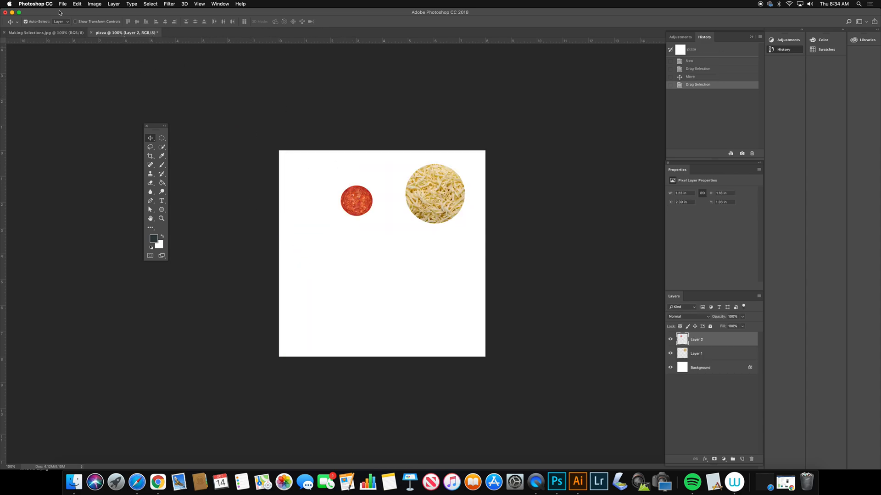
# Select the sauce in the bowl with an ellipse about 2.47 by 2.5 in and copy it into the pizza document below the pepperoni
pyautogui.click(50, 33)
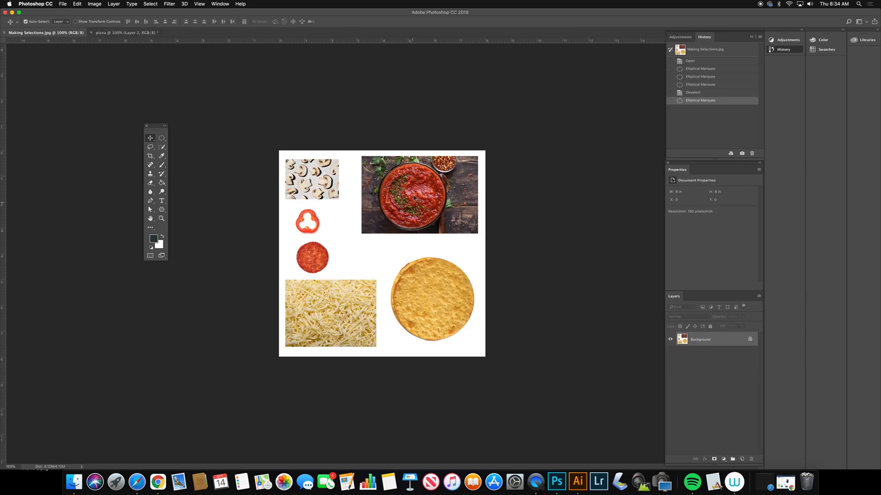
pyautogui.click(162, 138)
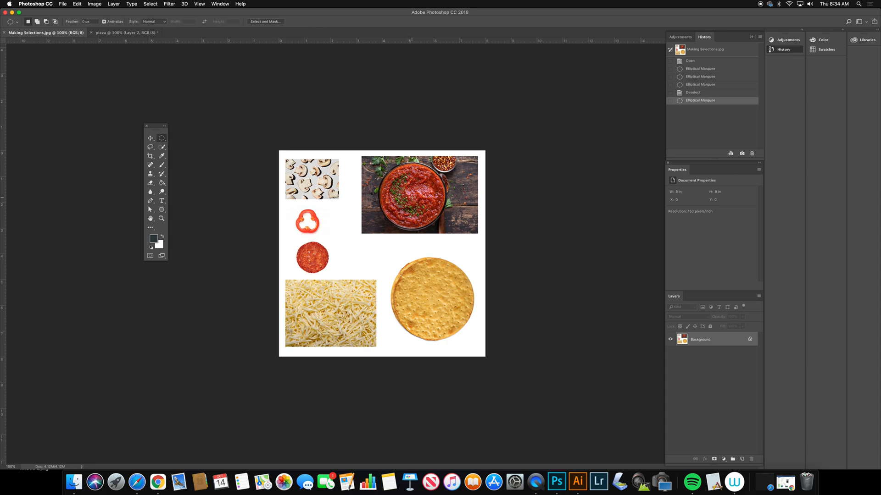
pyautogui.moveTo(391, 174); pyautogui.dragTo(443, 228)
pyautogui.moveTo(444, 228); pyautogui.dragTo(443, 228)
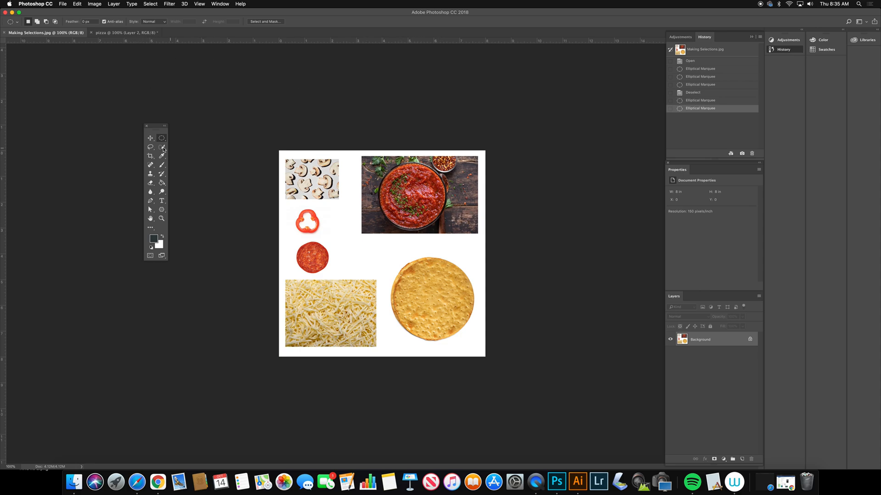
pyautogui.press('v')
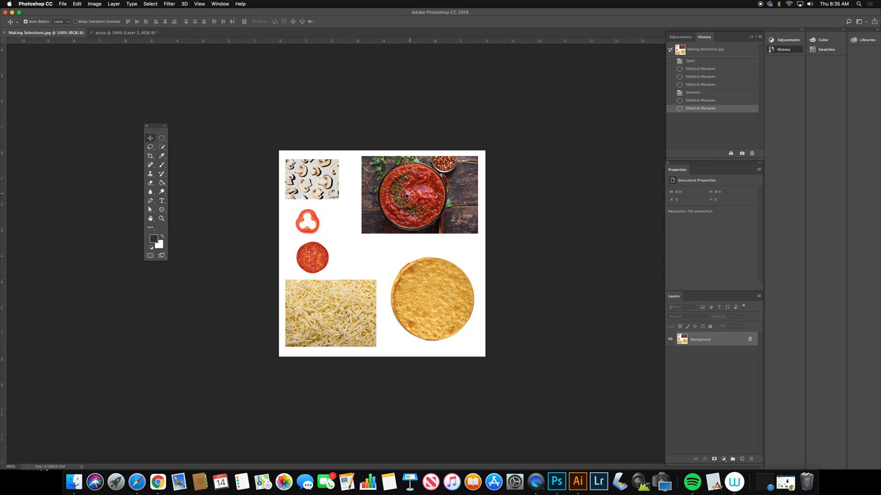
pyautogui.moveTo(409, 197); pyautogui.dragTo(108, 35)
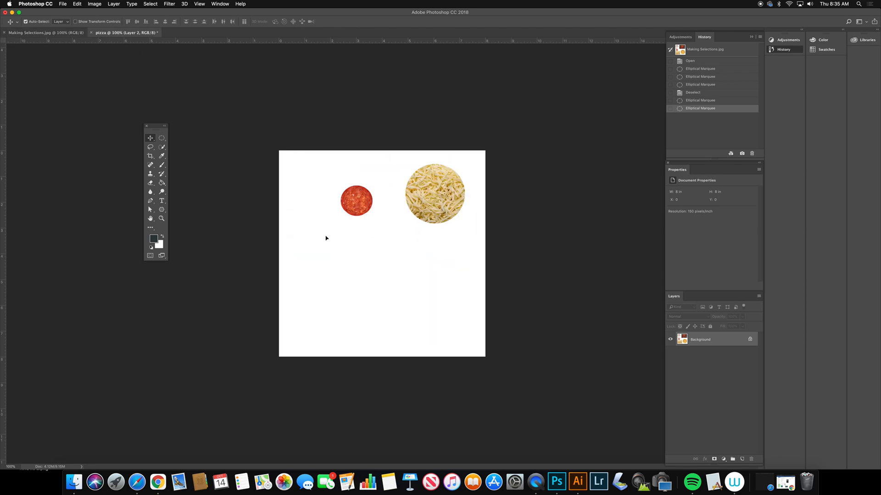
pyautogui.moveTo(327, 238); pyautogui.dragTo(326, 238)
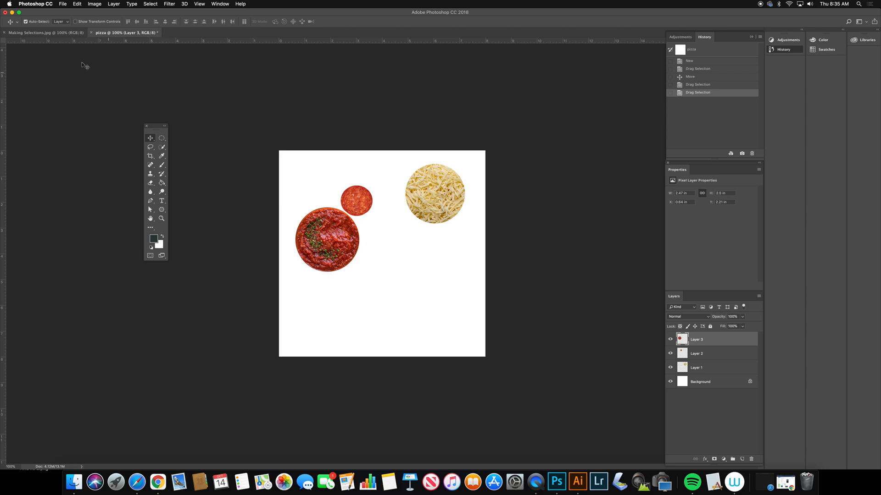
# Select the pizza crust with an ellipse about 3.18 by 3.17 in and copy it into the pizza document's lower-right area
pyautogui.click(46, 33)
pyautogui.press('m')
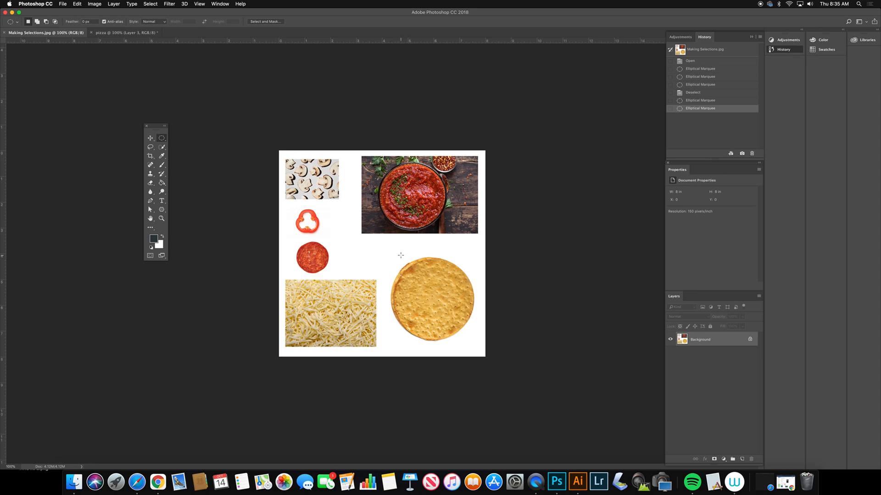
pyautogui.moveTo(397, 260); pyautogui.dragTo(171, 67)
pyautogui.press('v')
pyautogui.moveTo(419, 299); pyautogui.dragTo(416, 308)
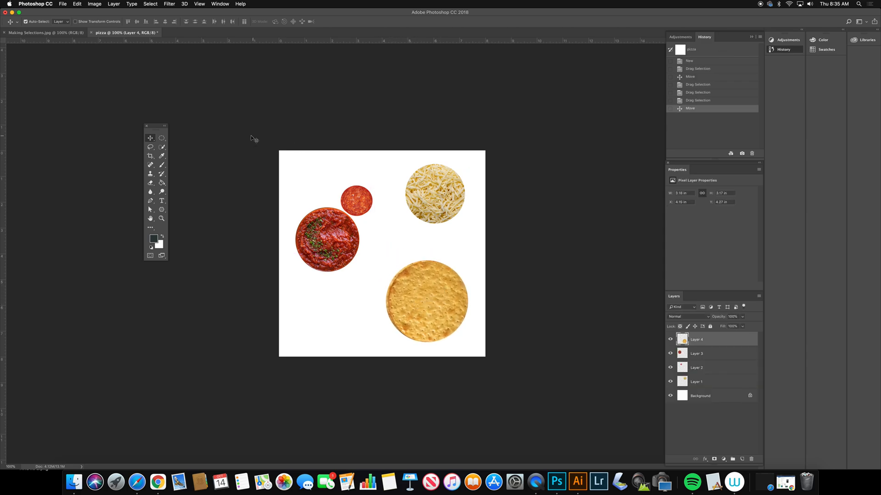
# Return to Making Selections.jpg and activate the Quick Selection Tool, adjusting its brush size for the red pepper slice
pyautogui.click(44, 33)
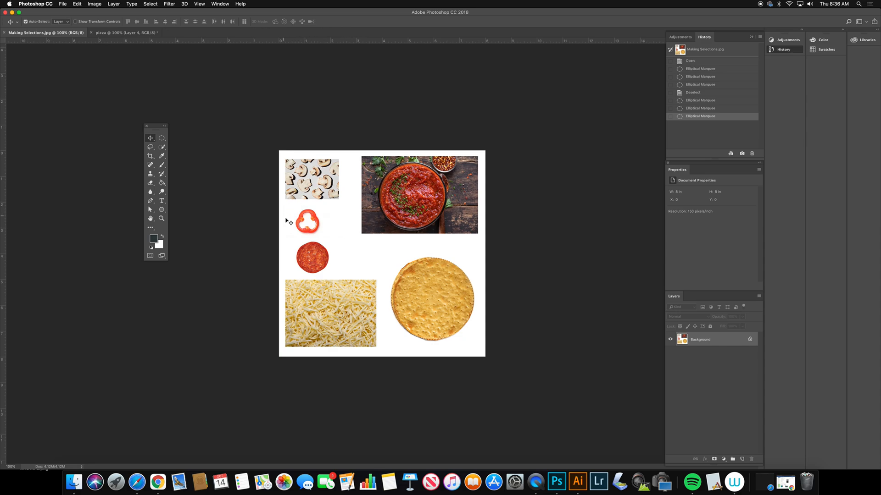
pyautogui.click(162, 147)
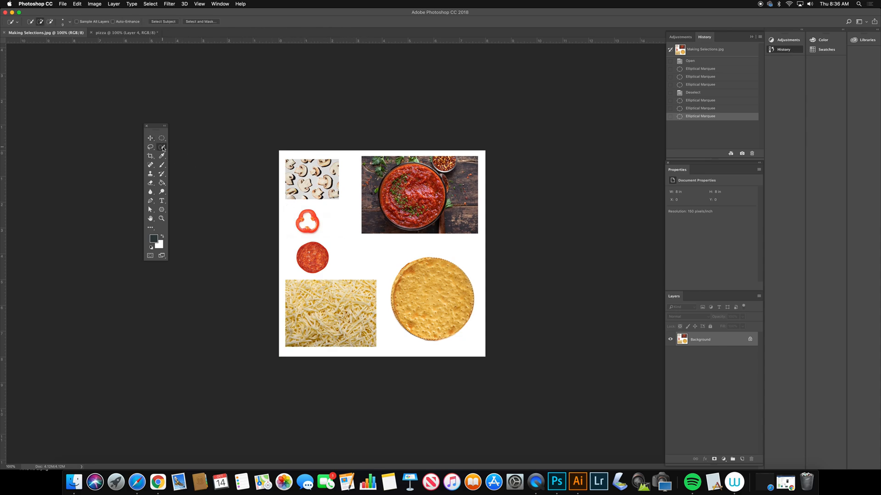
pyautogui.click(199, 147)
pyautogui.press(']')
pyautogui.press(']')
pyautogui.press(']')
pyautogui.press('[')
pyautogui.click(320, 215)
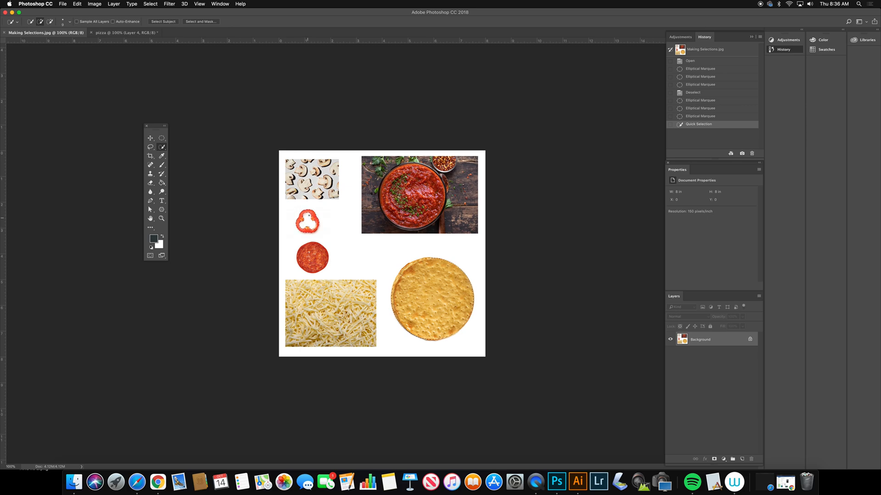
pyautogui.press('v')
pyautogui.moveTo(302, 221)
pyautogui.mouseDown()
pyautogui.moveTo(260, 189)
pyautogui.moveTo(321, 195)
pyautogui.moveTo(277, 194)
pyautogui.moveTo(312, 209)
pyautogui.moveTo(302, 220)
pyautogui.mouseUp()
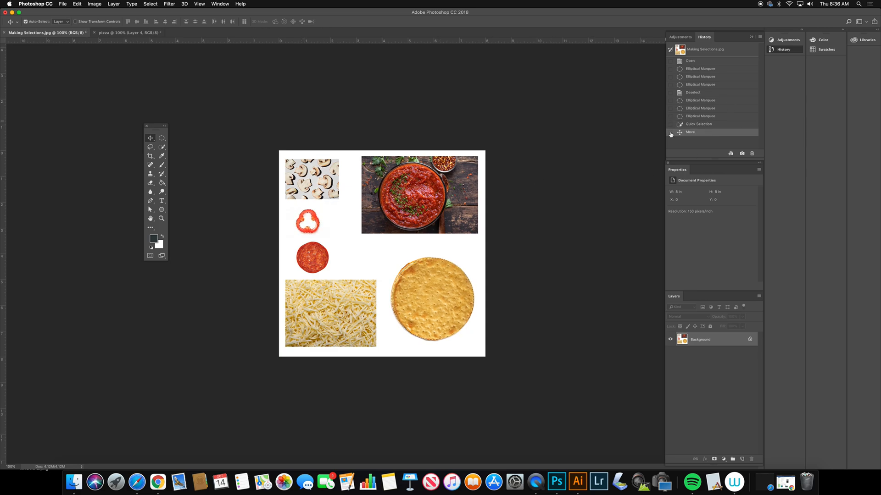
pyautogui.click(699, 125)
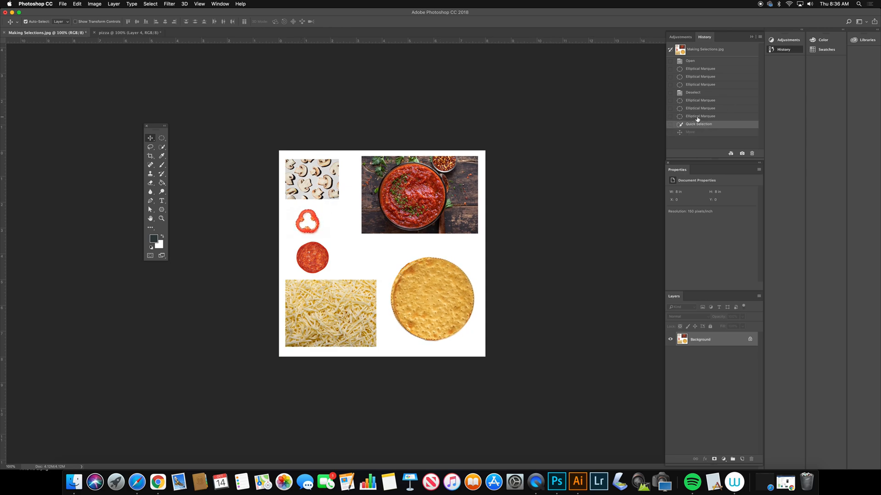
pyautogui.click(697, 117)
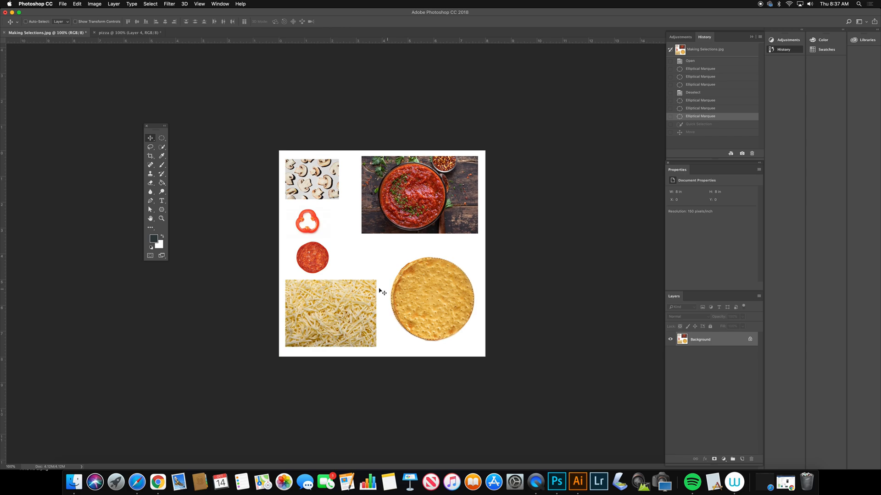
# Deselect the remaining selection in Making Selections.jpg
pyautogui.click(77, 4)
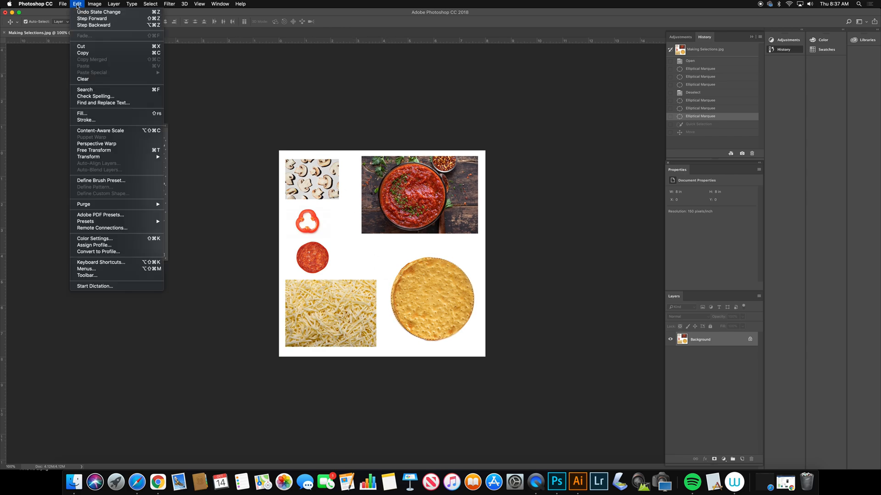
pyautogui.moveTo(130, 5)
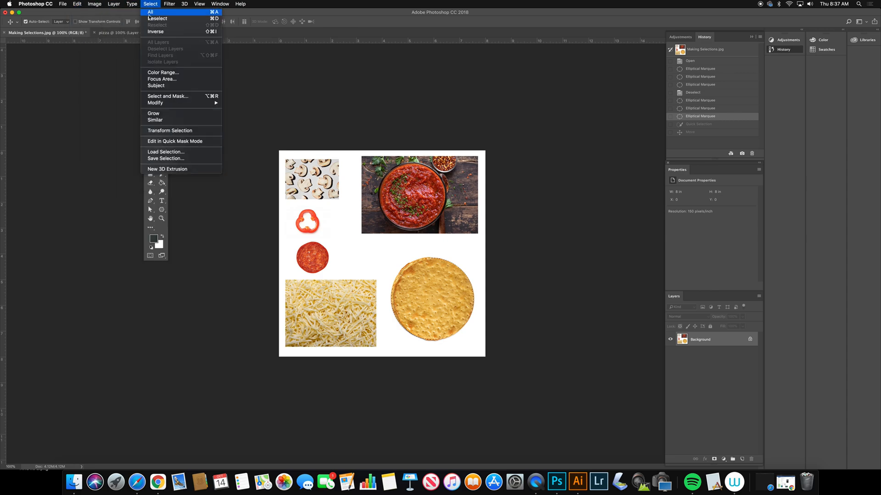
pyautogui.click(150, 20)
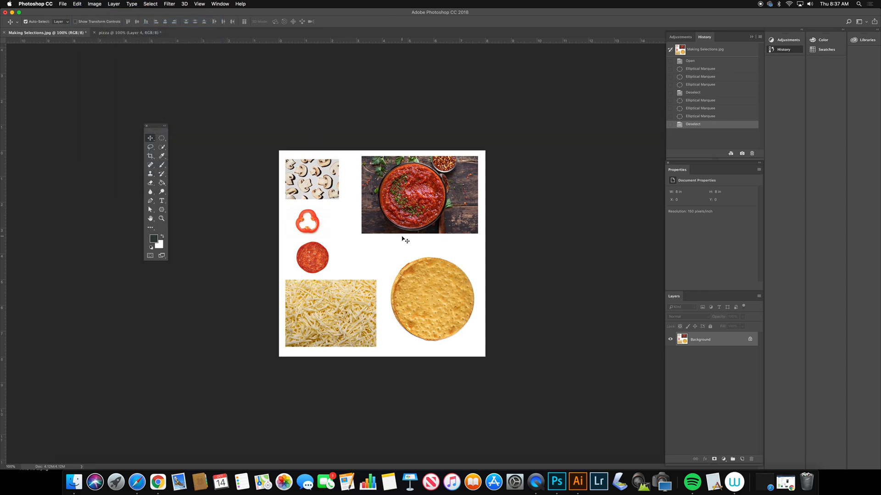
# Quick-select the red pepper slice, copy it into the pizza document's upper-left corner, and move the pepperoni beside it
pyautogui.press('w')
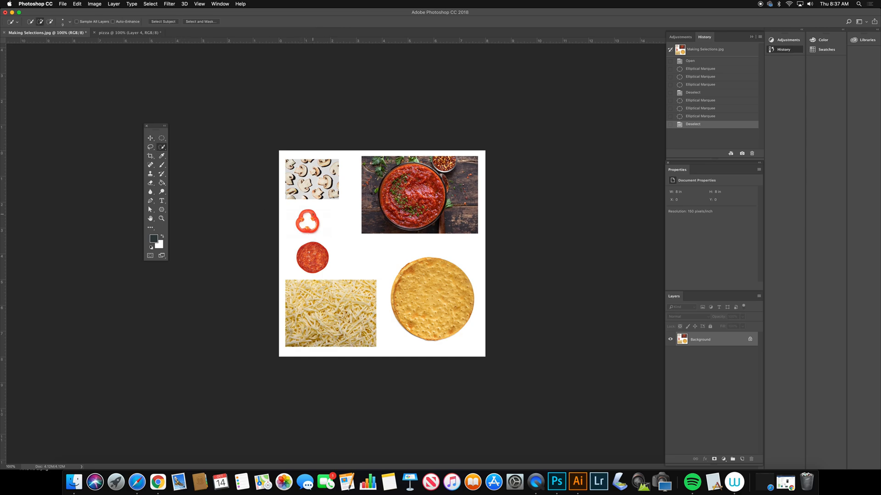
pyautogui.click(313, 216)
pyautogui.press('v')
pyautogui.moveTo(313, 217); pyautogui.dragTo(189, 66)
pyautogui.moveTo(308, 180); pyautogui.dragTo(310, 169)
pyautogui.moveTo(362, 198); pyautogui.dragTo(343, 172)
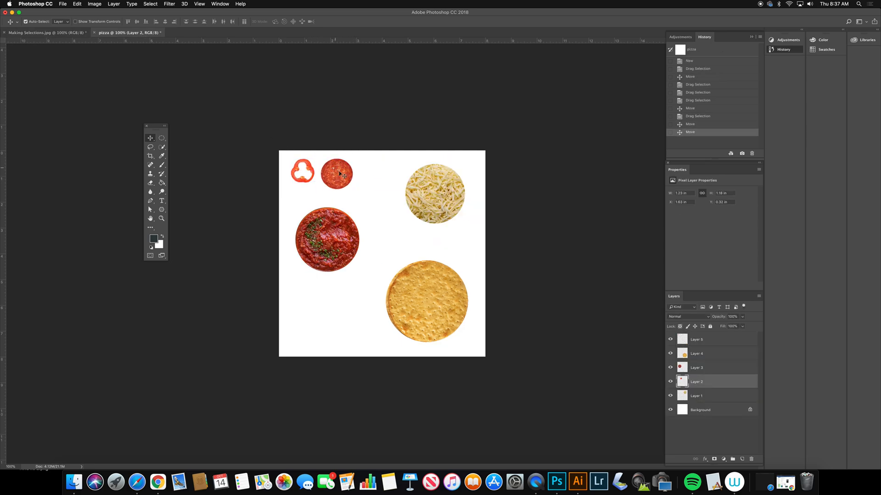
# Return to Making Selections.jpg, clear the pepper selection, and activate the Quick Selection Tool
pyautogui.click(53, 37)
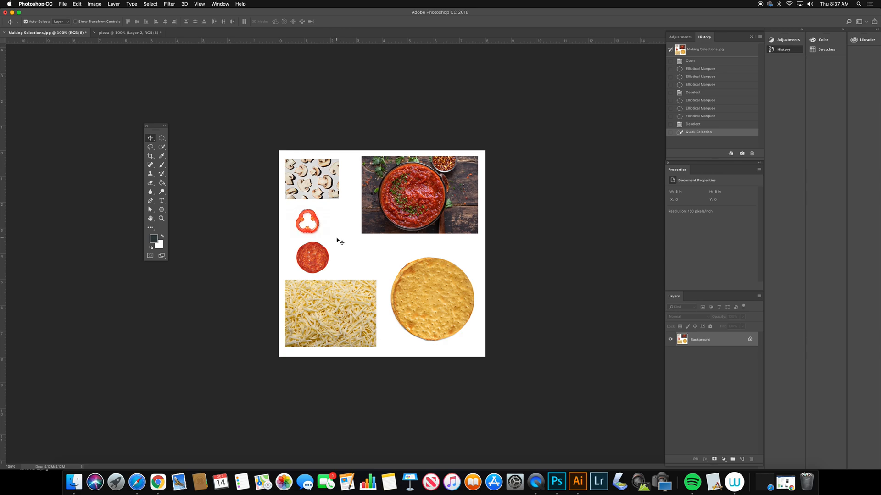
pyautogui.press('super+d')
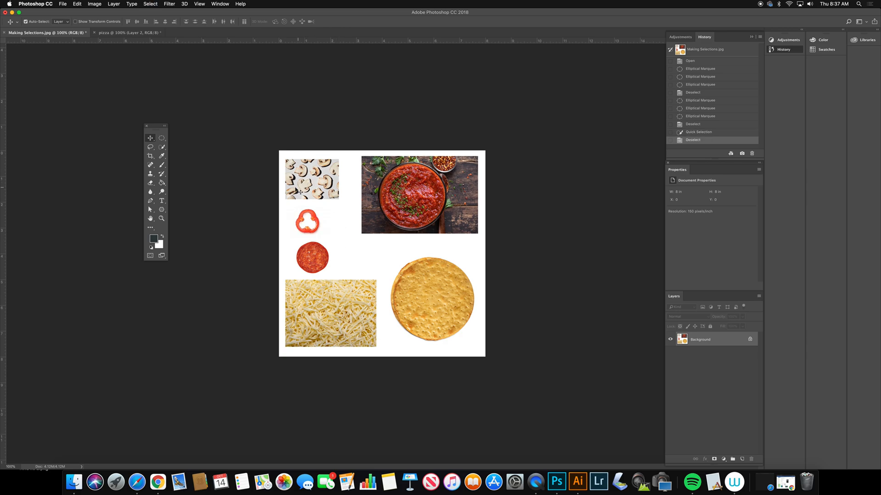
pyautogui.click(162, 147)
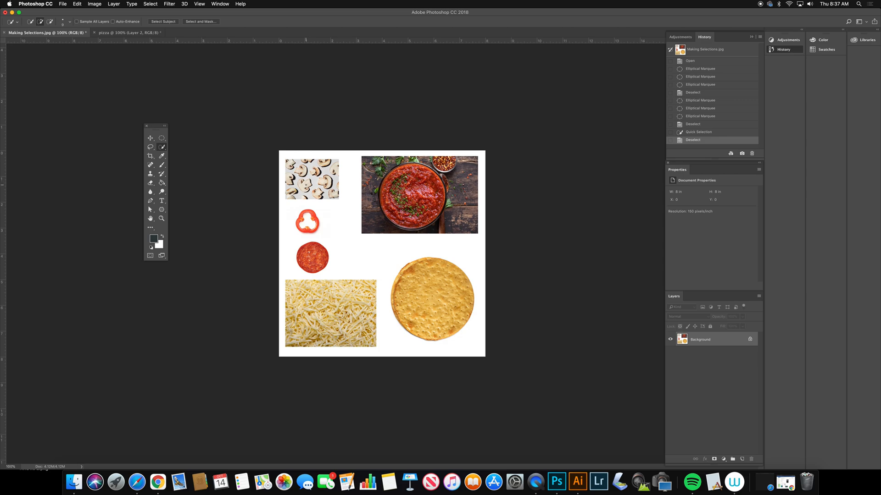
# Quick-select one whole mushroom about 0.56 by 0.55 in, copy it beside the pepperoni in the pizza document, and move the sauce beside the crust
pyautogui.click(305, 185)
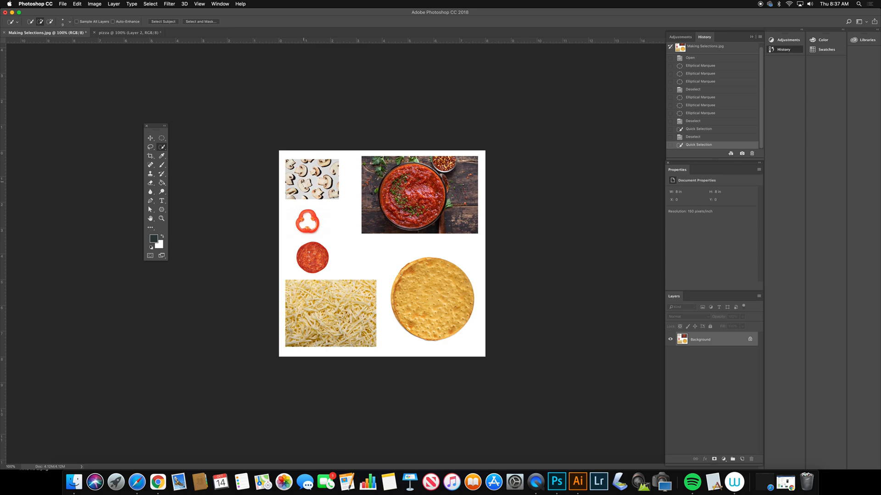
pyautogui.press('super+equal')
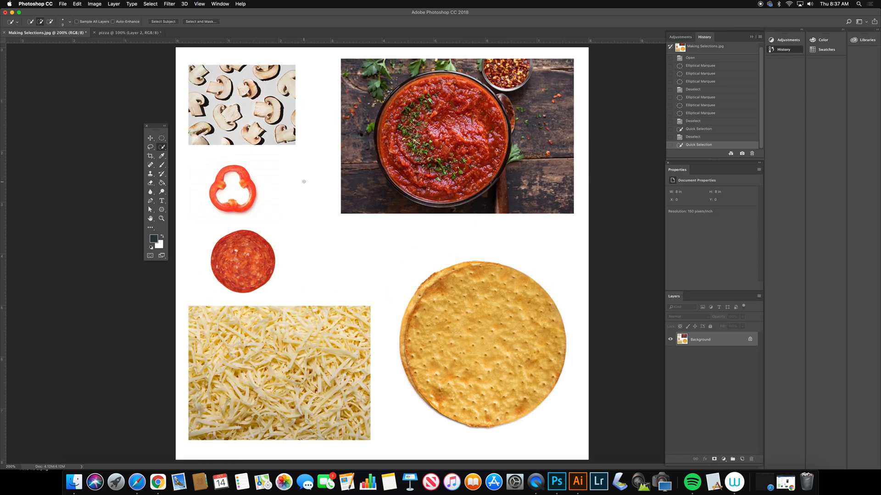
pyautogui.click(218, 114)
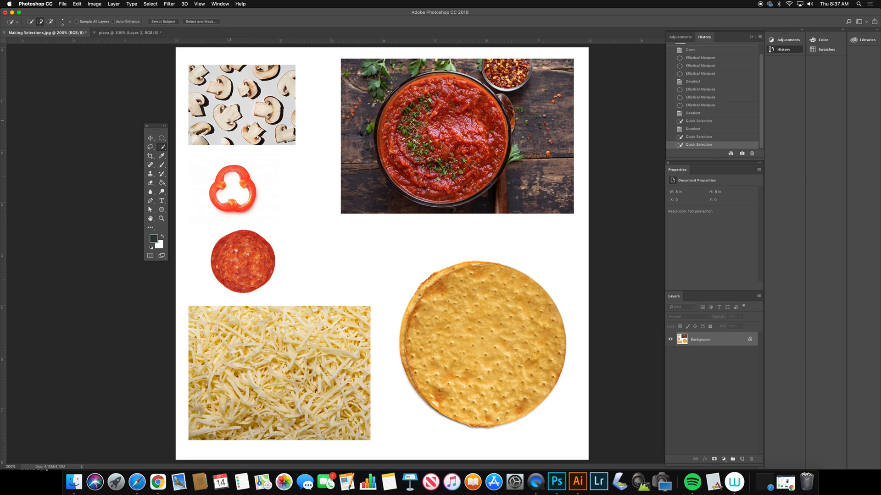
pyautogui.press('v')
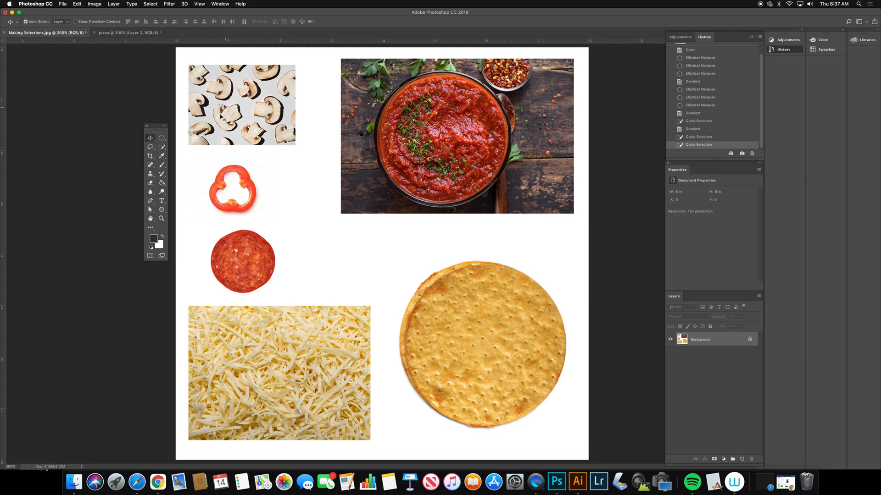
pyautogui.moveTo(224, 117)
pyautogui.mouseDown()
pyautogui.moveTo(164, 80)
pyautogui.moveTo(134, 31)
pyautogui.moveTo(120, 37)
pyautogui.moveTo(131, 40)
pyautogui.mouseUp()
pyautogui.moveTo(382, 174); pyautogui.dragTo(373, 175)
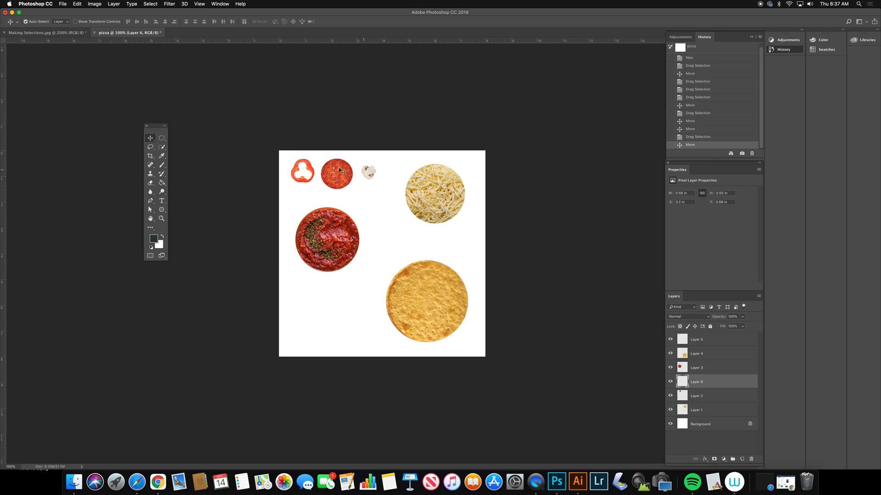
pyautogui.moveTo(363, 244); pyautogui.dragTo(359, 307)
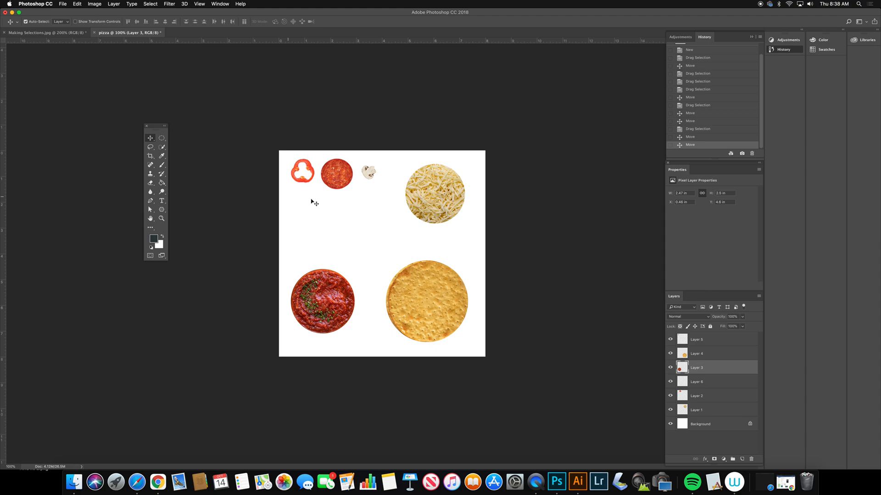
# Save the pizza document to the Desktop as pizza.psd in Photoshop format, with layers and Maximize Compatibility enabled
pyautogui.click(63, 4)
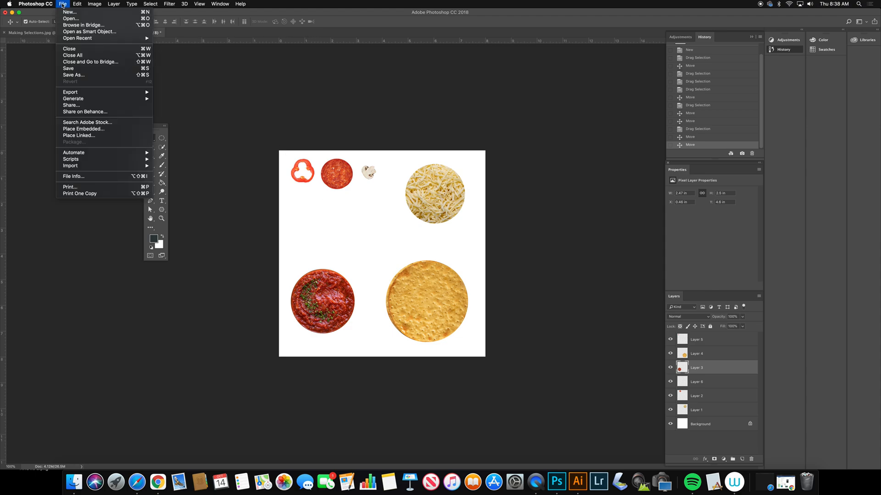
pyautogui.click(73, 75)
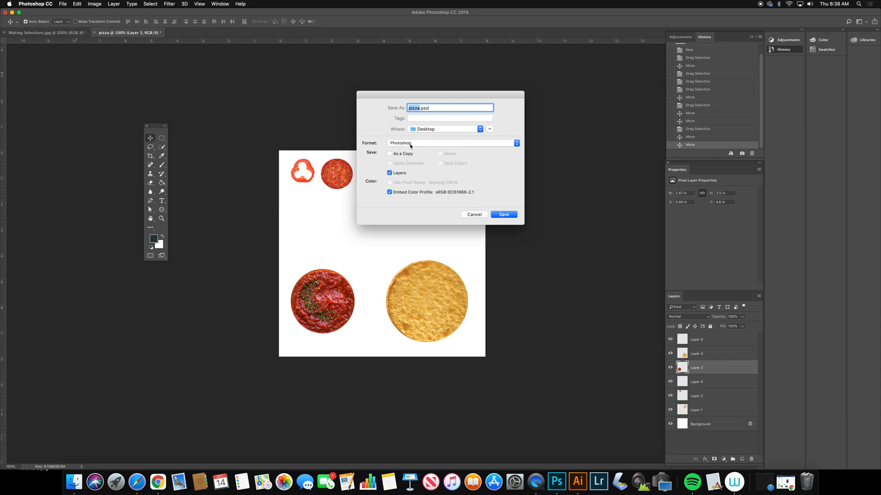
pyautogui.click(408, 145)
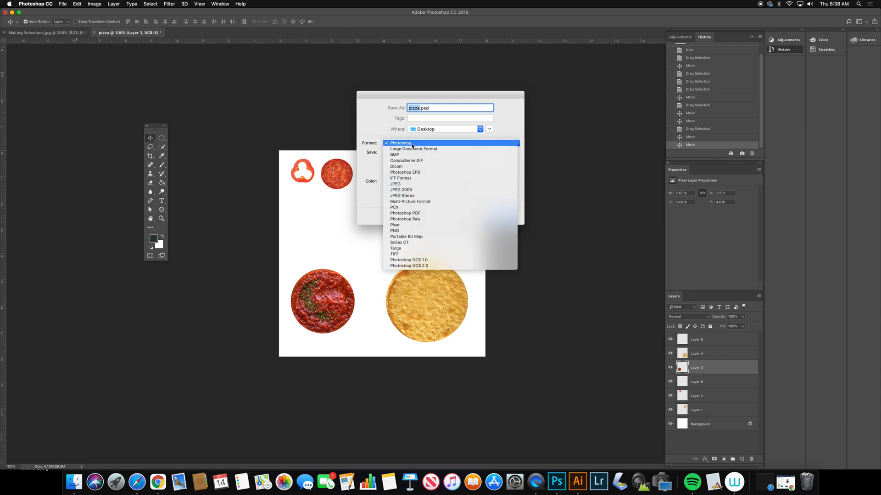
pyautogui.click(413, 144)
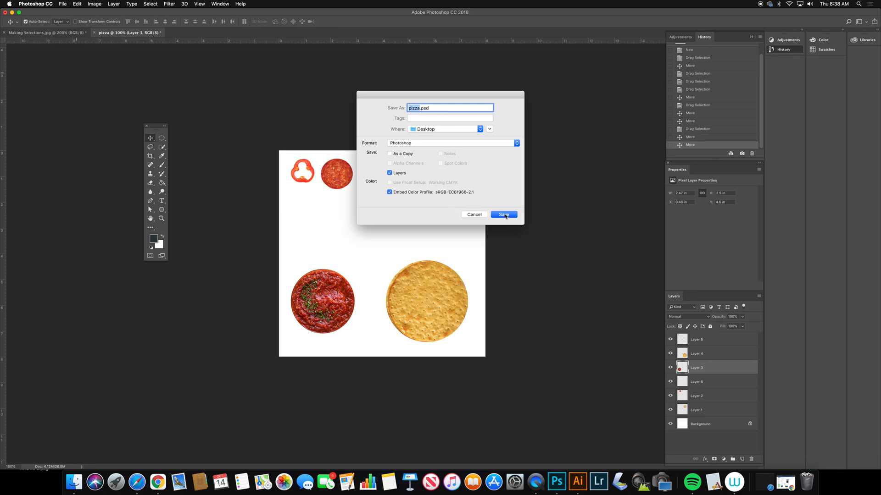
pyautogui.click(504, 215)
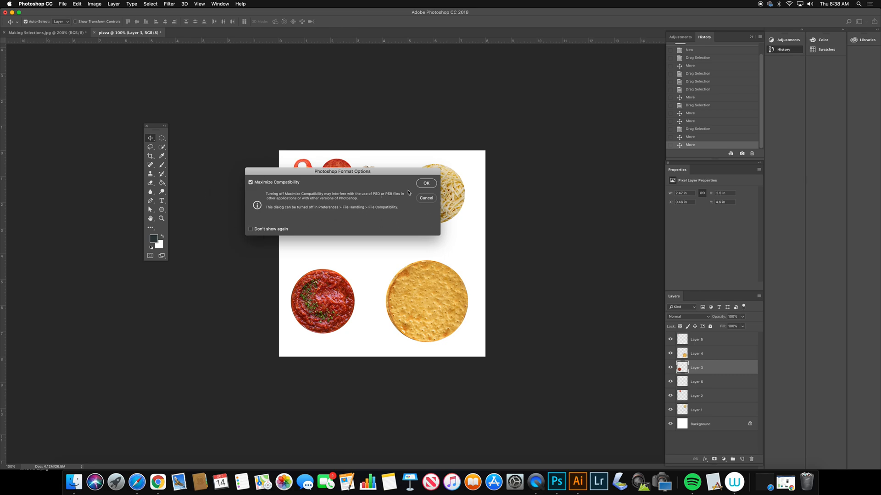
pyautogui.click(426, 184)
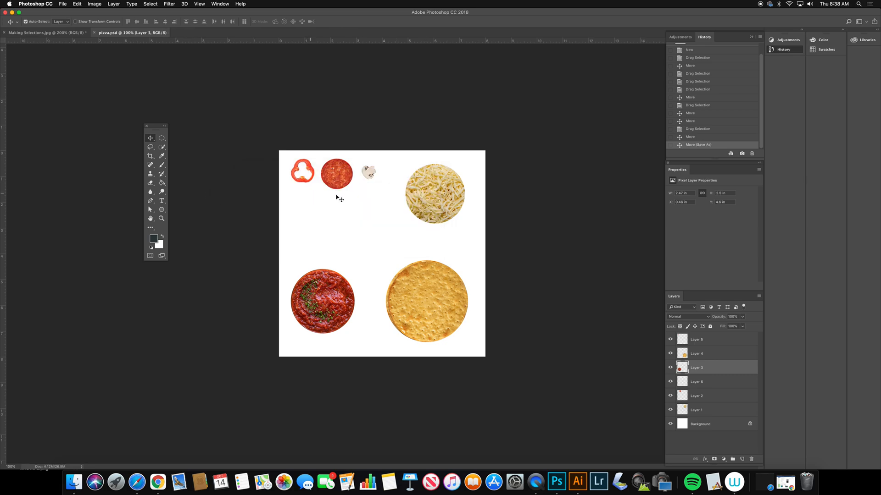